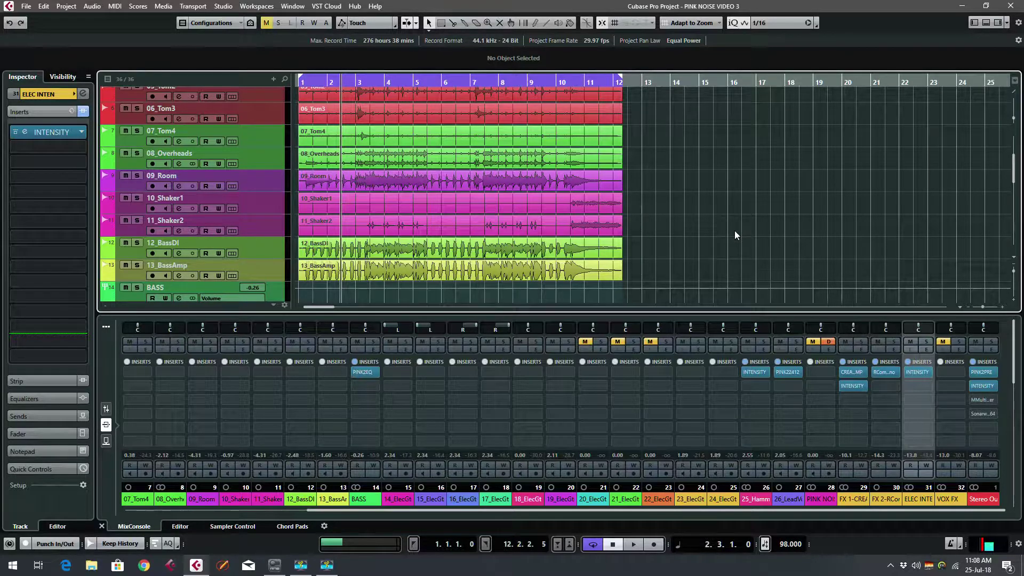
Play the mix from the start of the project to audition it.
{"action": "key", "text": "Home"}
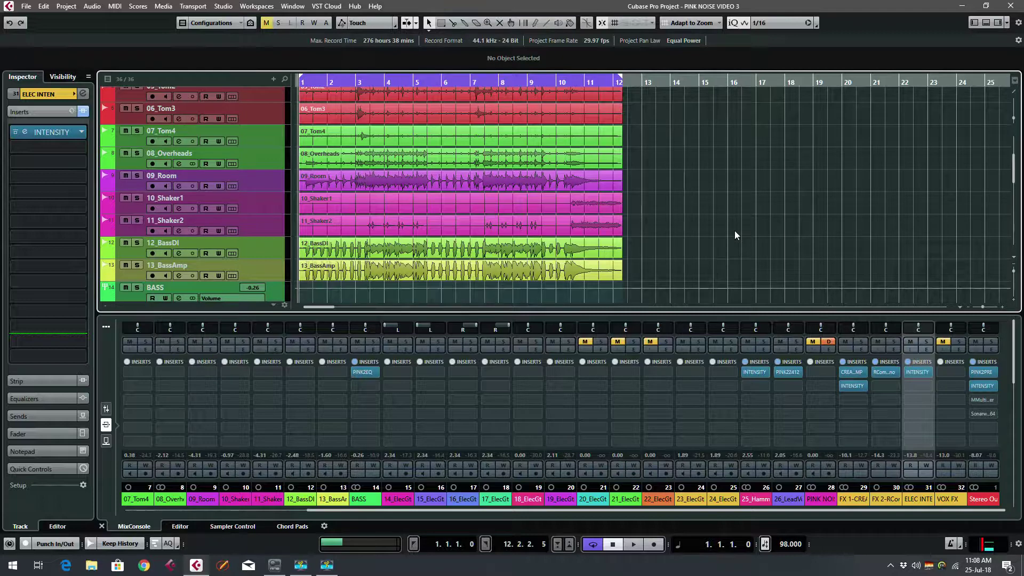
{"action": "key", "text": "space"}
{"action": "scroll", "coordinate": [734, 230], "scroll_direction": "up", "scroll_amount": 2}
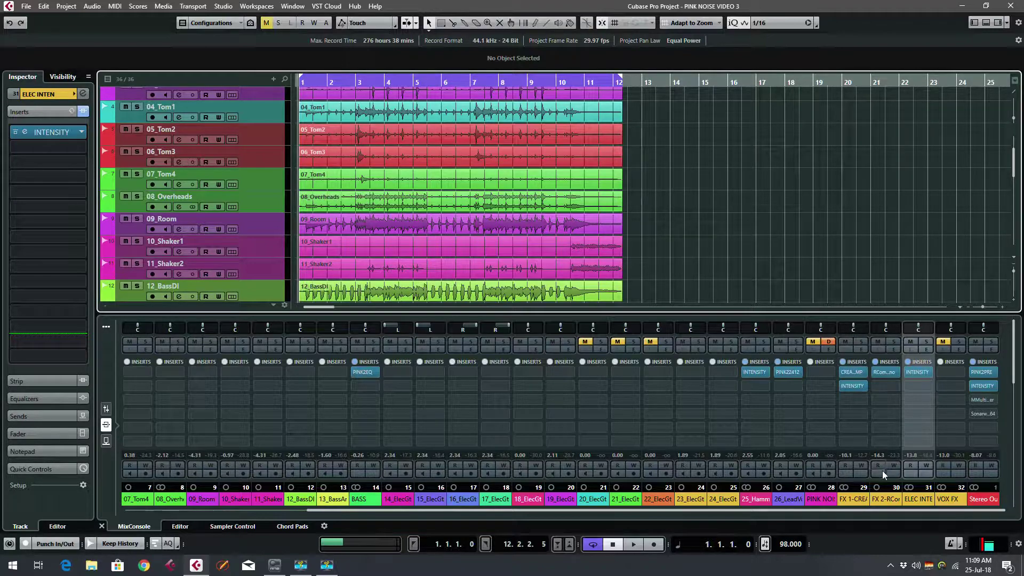
Select the FX 1-CREAMCOMP, FX 2-RCompressor Mono and ELEC INTEN channels together and start playback.
{"action": "left_click", "coordinate": [855, 499]}
{"action": "left_click", "coordinate": [886, 499]}
{"action": "left_click", "coordinate": [921, 499]}
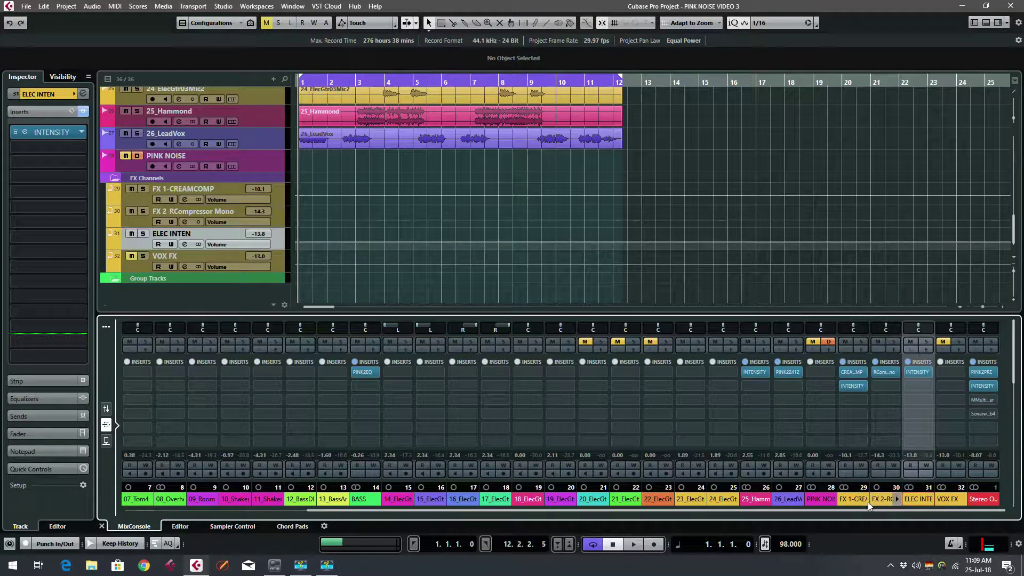
{"action": "left_click", "coordinate": [855, 500]}
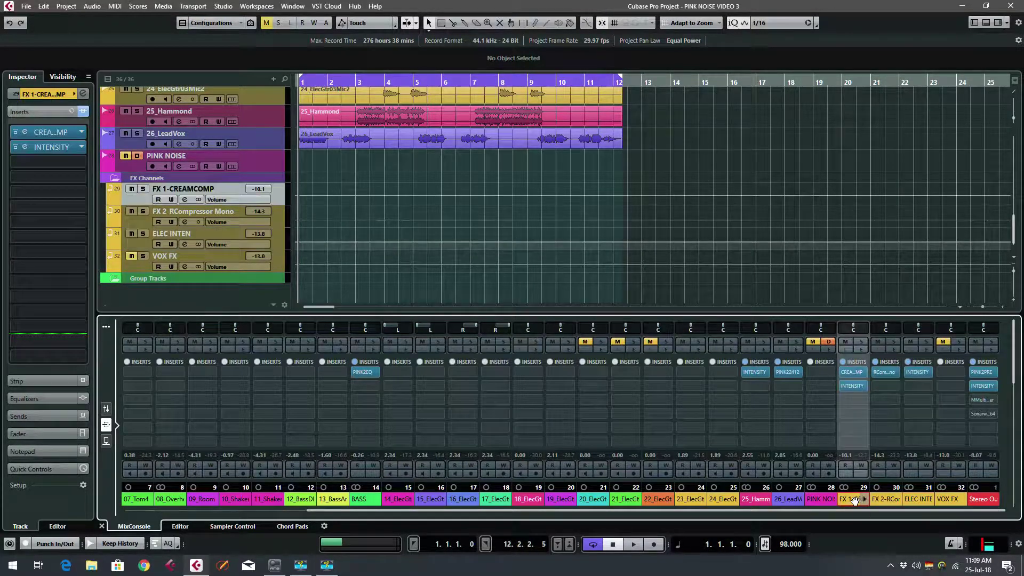
{"action": "left_click", "coordinate": [921, 498], "text": "shift"}
{"action": "key", "text": "space"}
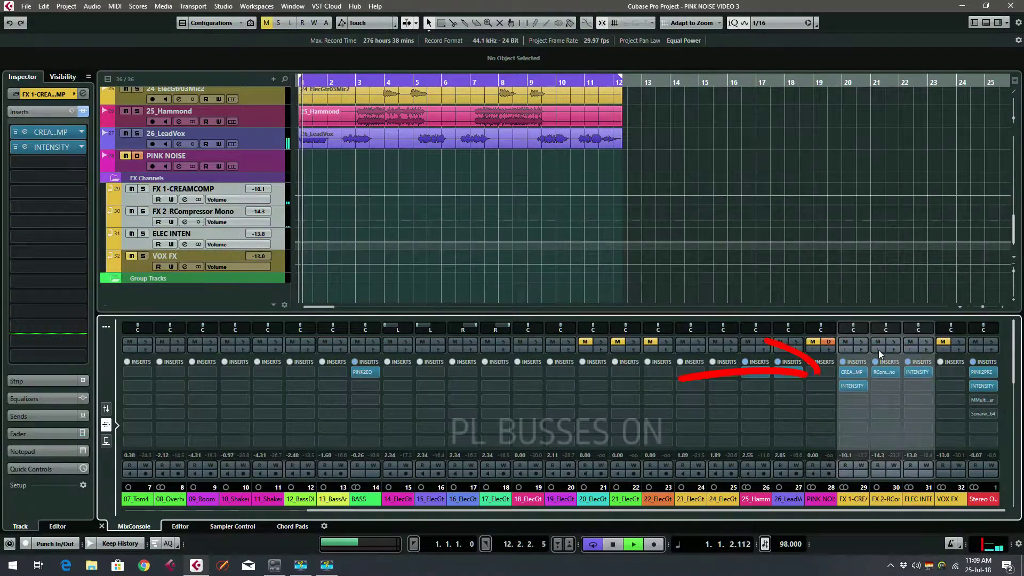
Compare the mix with and without the three selected parallel buses by muting and unmuting them repeatedly during playback.
{"action": "left_click", "coordinate": [845, 343]}
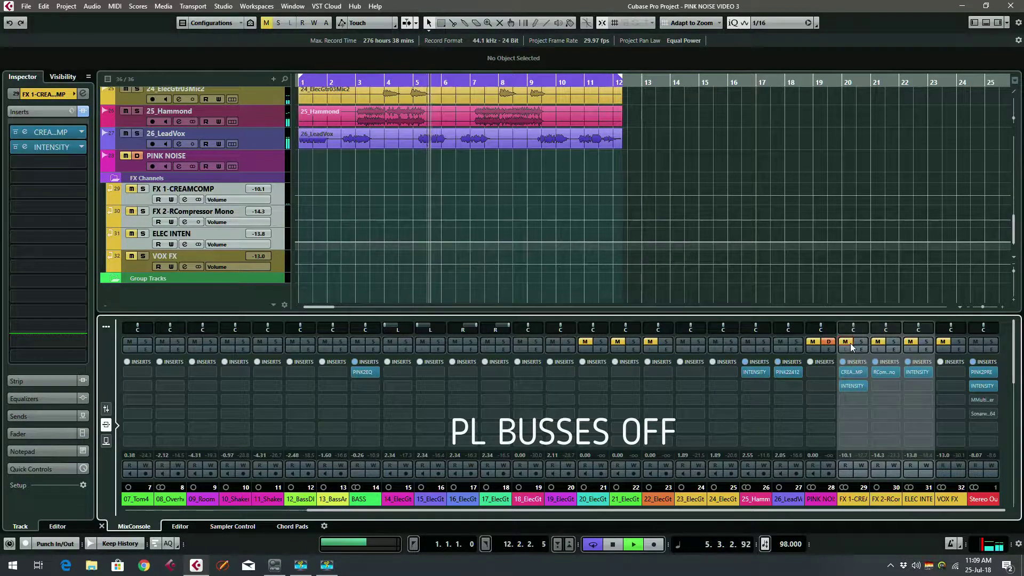
{"action": "left_click", "coordinate": [846, 342]}
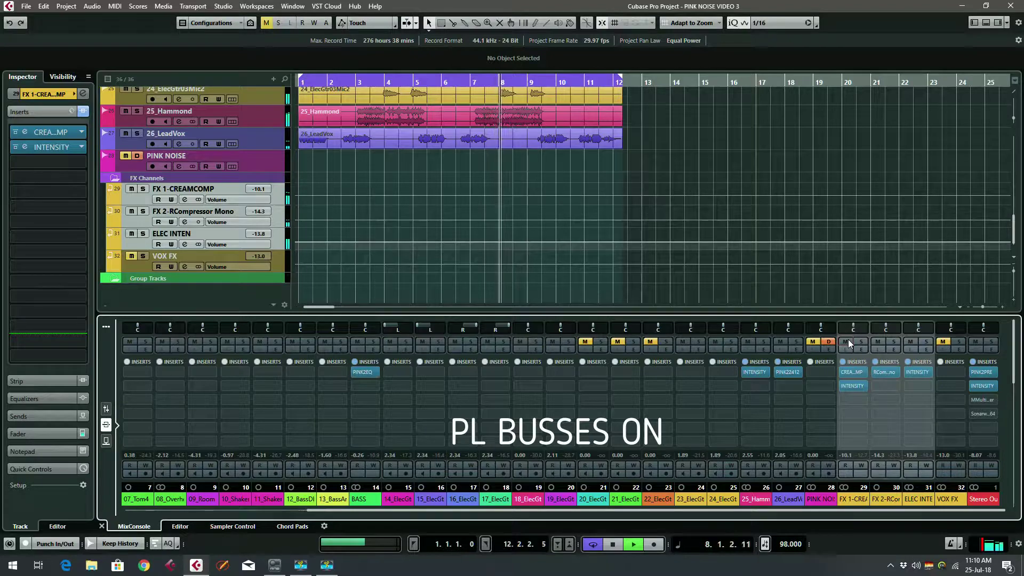
{"action": "left_click", "coordinate": [848, 342]}
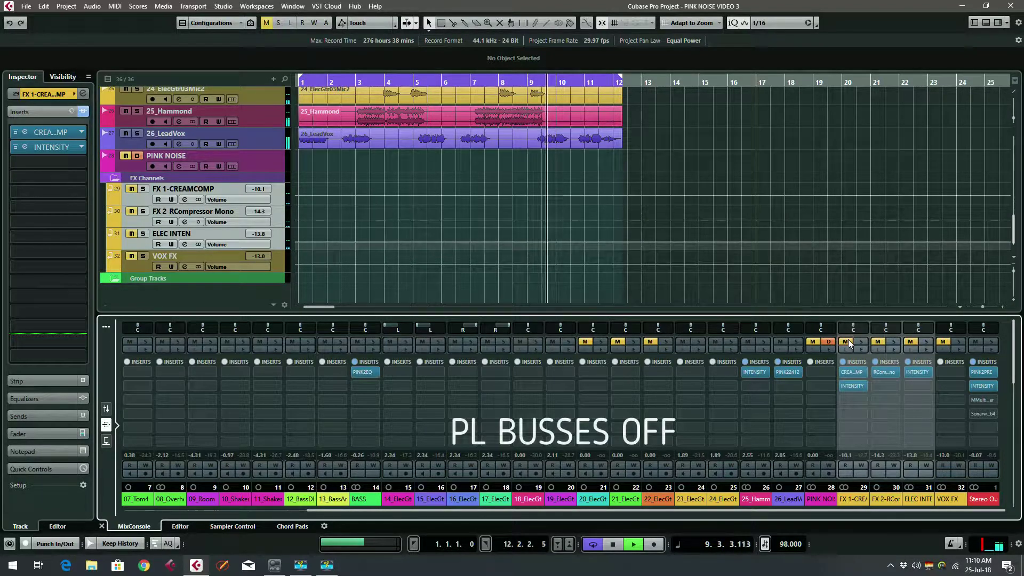
{"action": "left_click", "coordinate": [848, 342]}
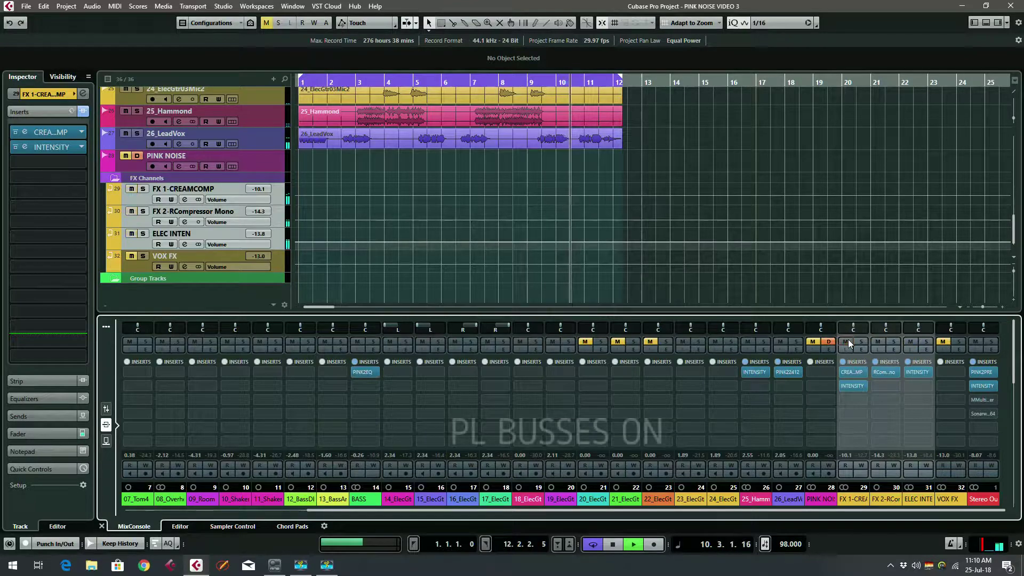
{"action": "key", "text": "space"}
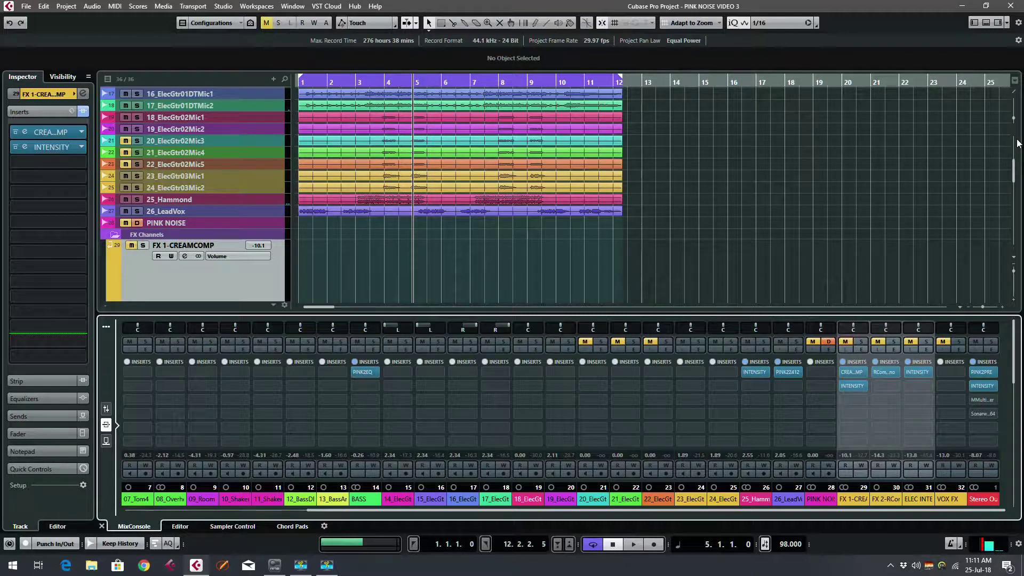
Audition the mix from the start of the project with the three parallel FX buses muted.
{"action": "left_click", "coordinate": [1016, 276]}
{"action": "scroll", "coordinate": [1016, 275], "scroll_direction": "down", "scroll_amount": 5}
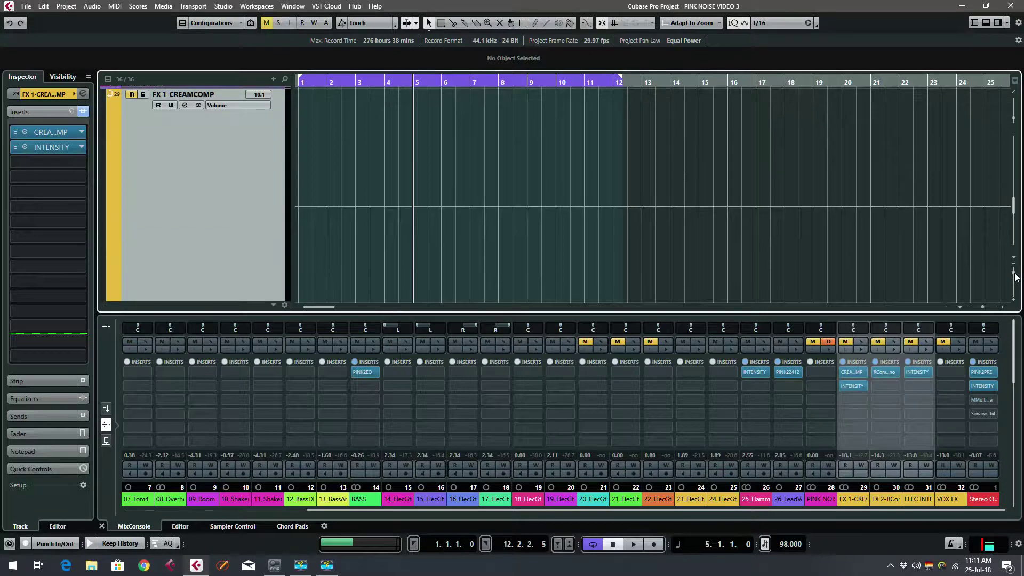
{"action": "scroll", "coordinate": [1016, 267], "scroll_direction": "up", "scroll_amount": 2}
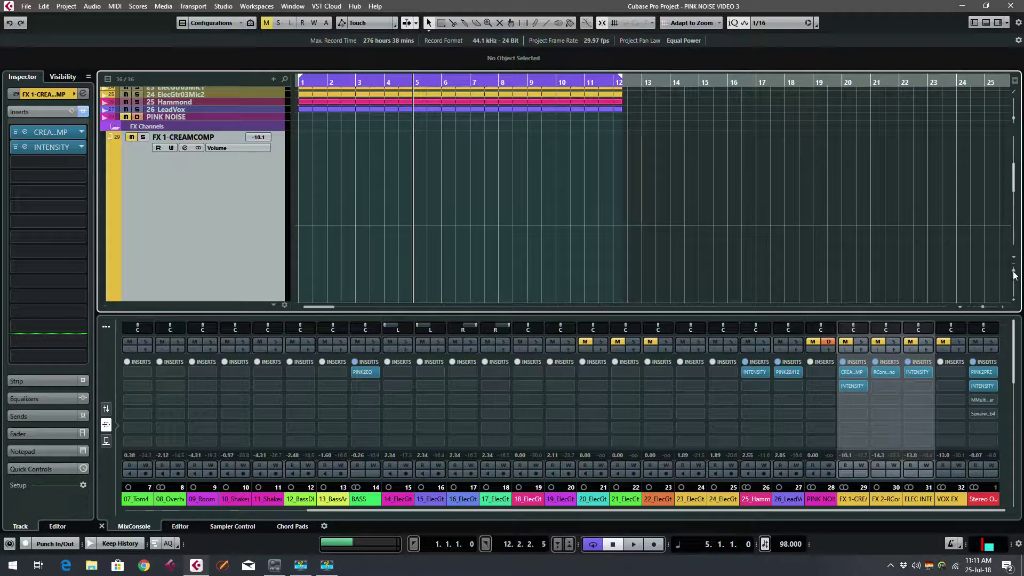
{"action": "key", "text": "shift+h"}
{"action": "key", "text": "Home"}
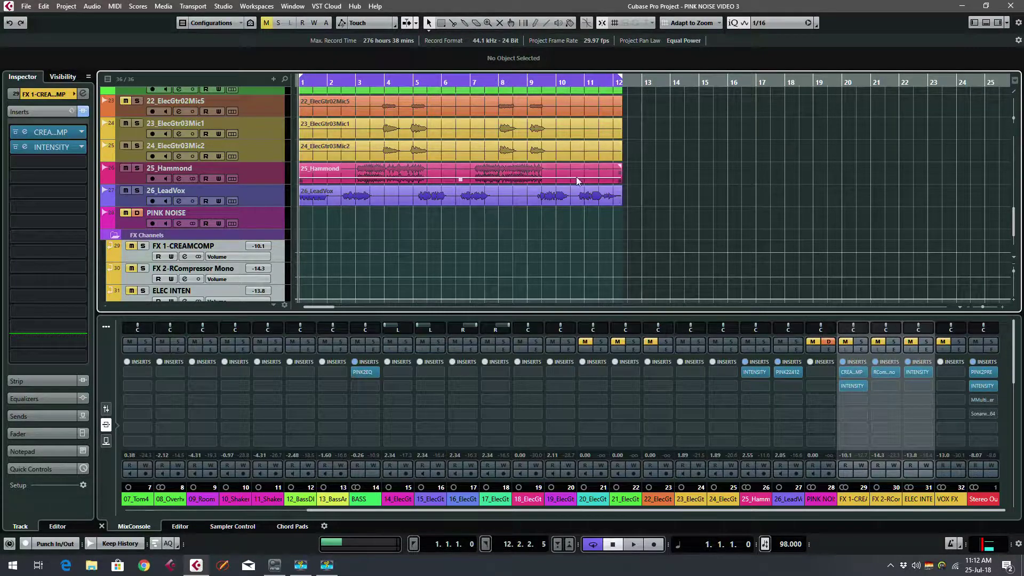
{"action": "key", "text": "space"}
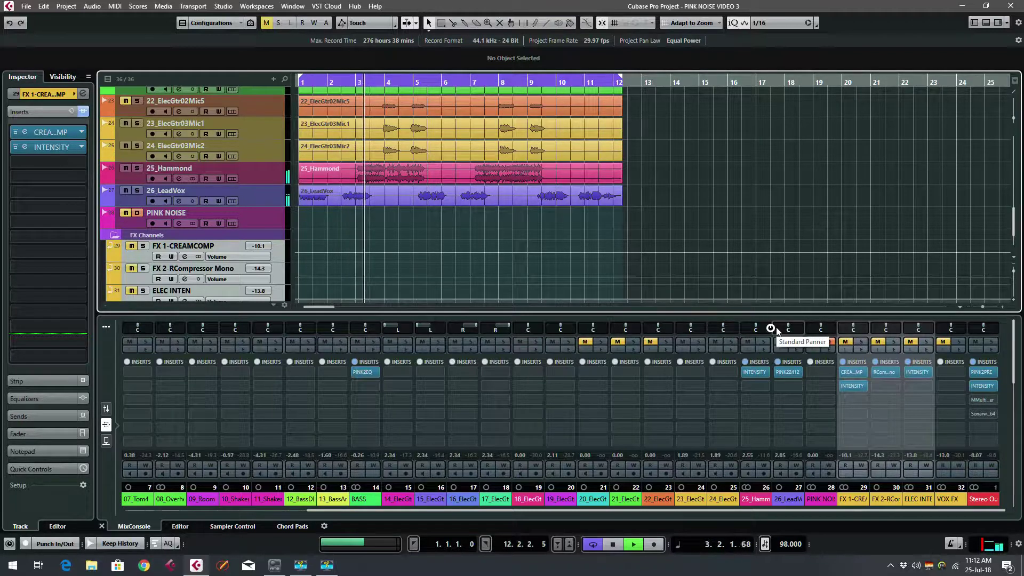
{"action": "key", "text": "space"}
Unmute the three parallel FX buses and audition the mix with them active.
{"action": "left_click", "coordinate": [849, 345]}
{"action": "key", "text": "space"}
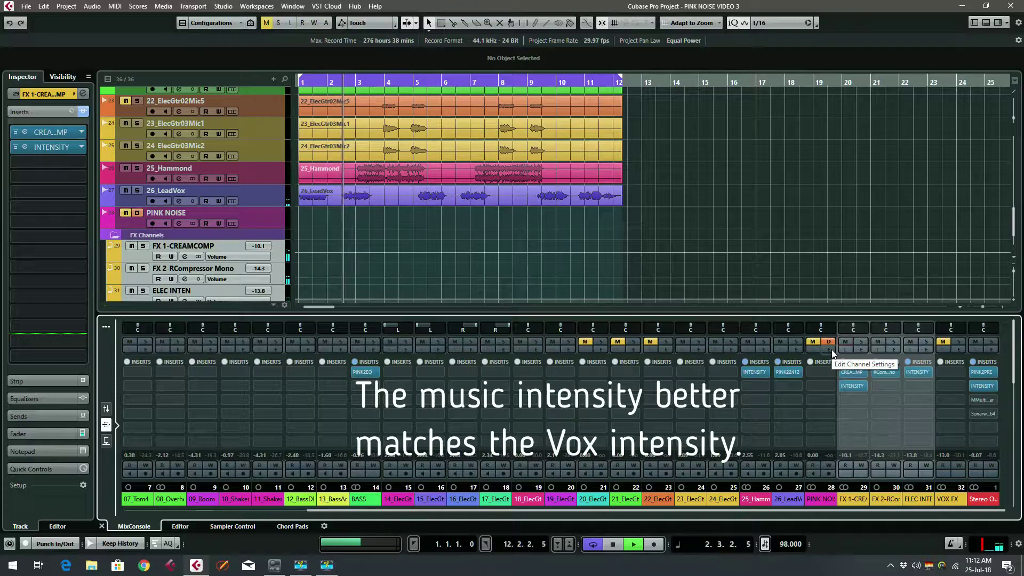
{"action": "key", "text": "space"}
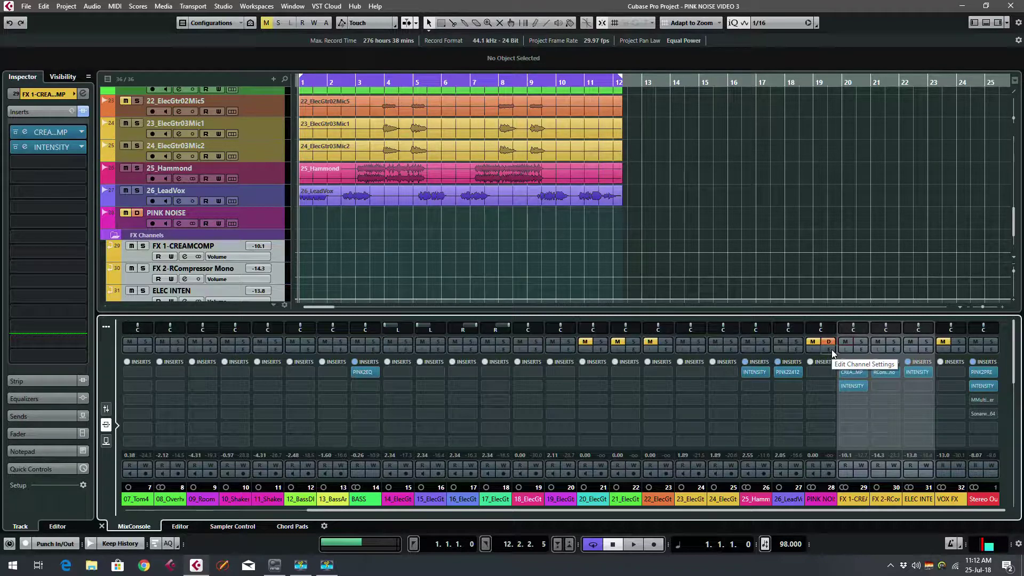
Compare the opening bars once more, first with the three parallel buses muted and once with them unmuted.
{"action": "left_click", "coordinate": [841, 344]}
{"action": "key", "text": "space"}
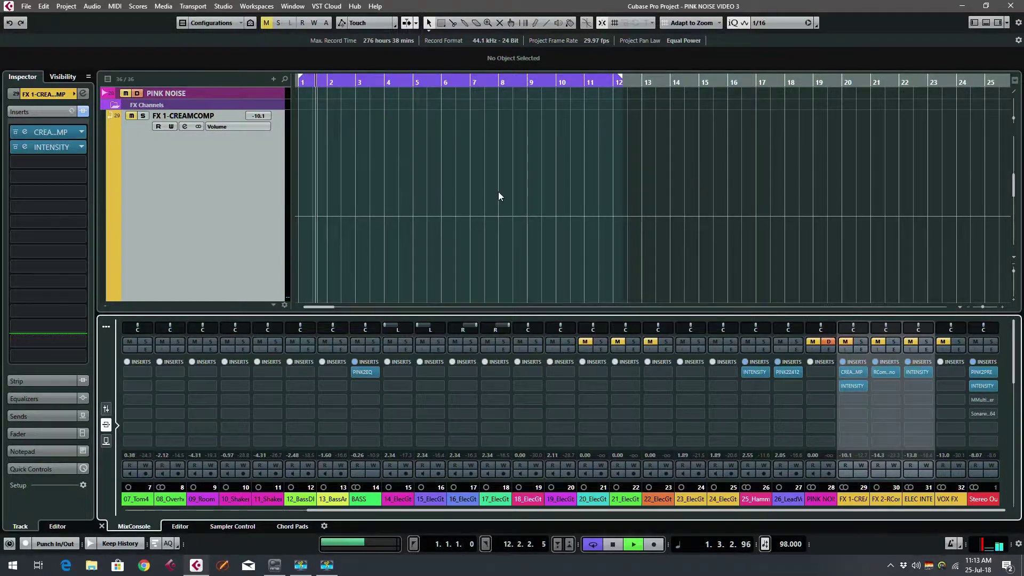
{"action": "scroll", "coordinate": [496, 194], "scroll_direction": "up", "scroll_amount": 5}
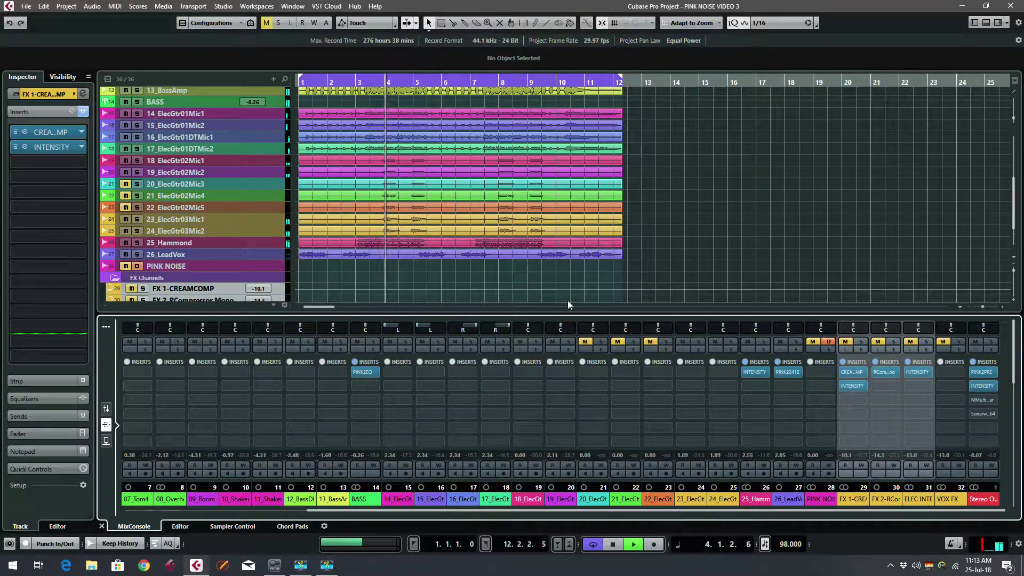
{"action": "key", "text": "space"}
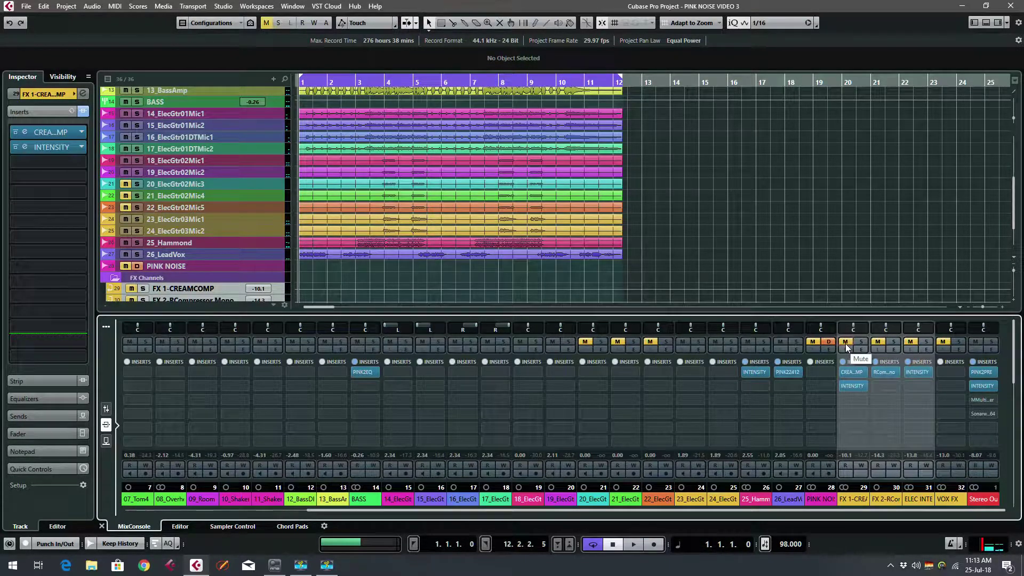
{"action": "key", "text": "space"}
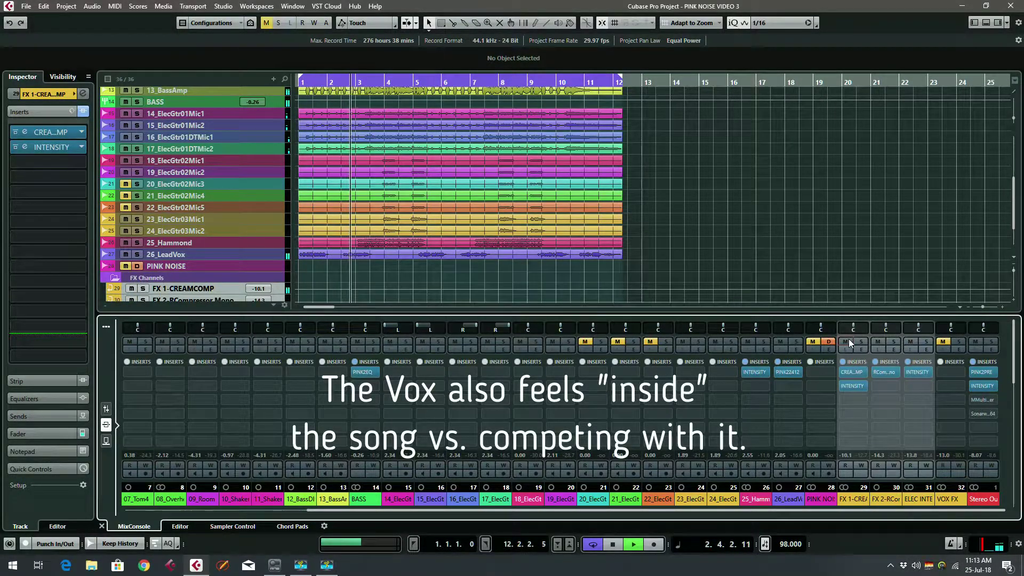
{"action": "key", "text": "space"}
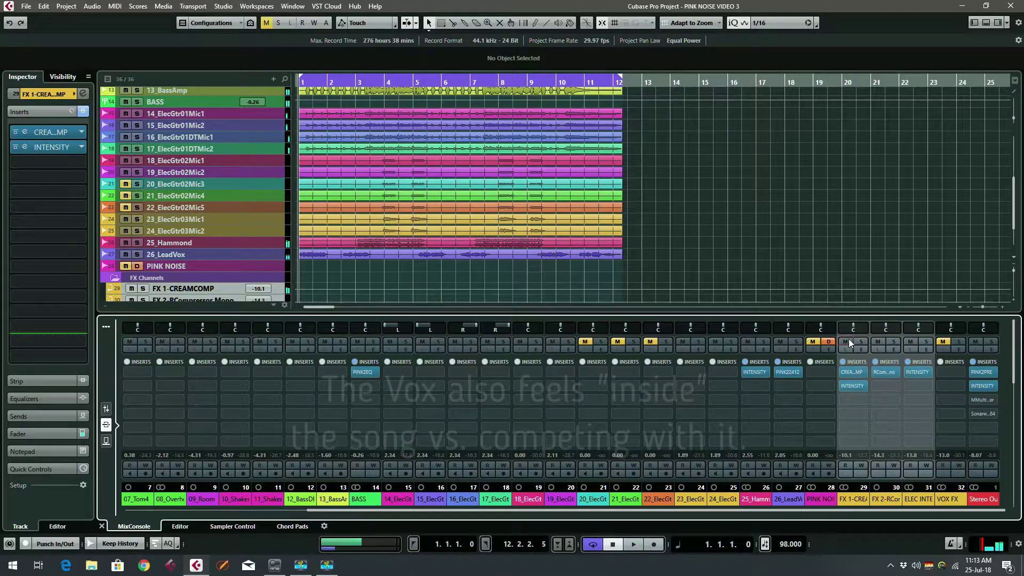
Select only the FX 1-CREAMCOMP channel and compare its contribution by muting and unmuting it repeatedly during playback.
{"action": "left_click", "coordinate": [851, 500]}
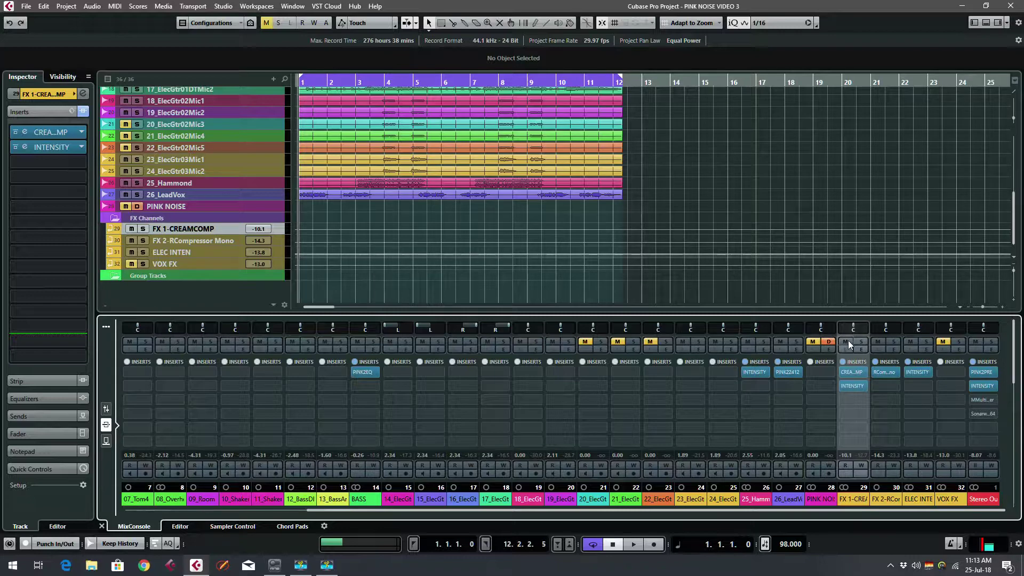
{"action": "key", "text": "space"}
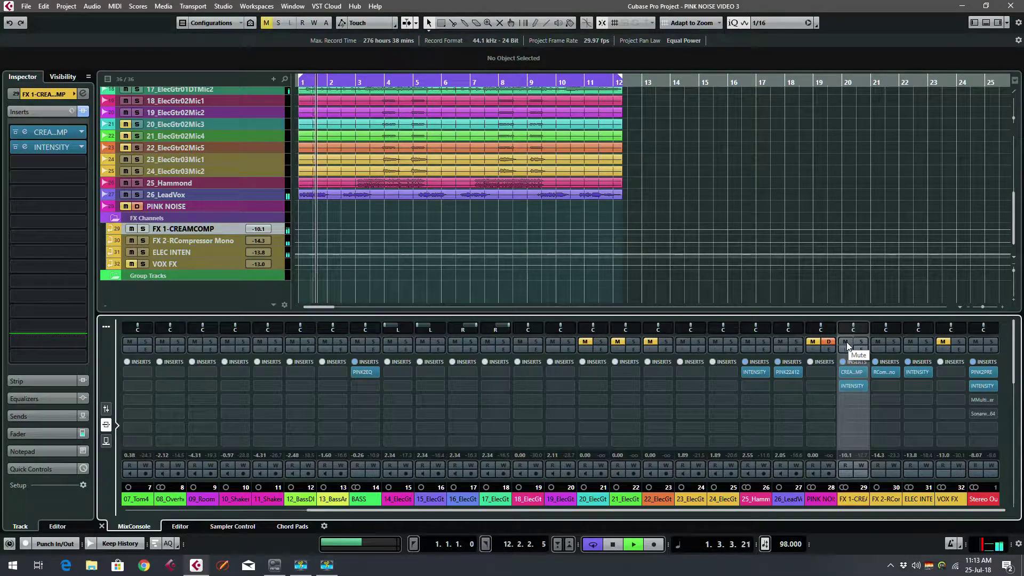
{"action": "left_click", "coordinate": [847, 344]}
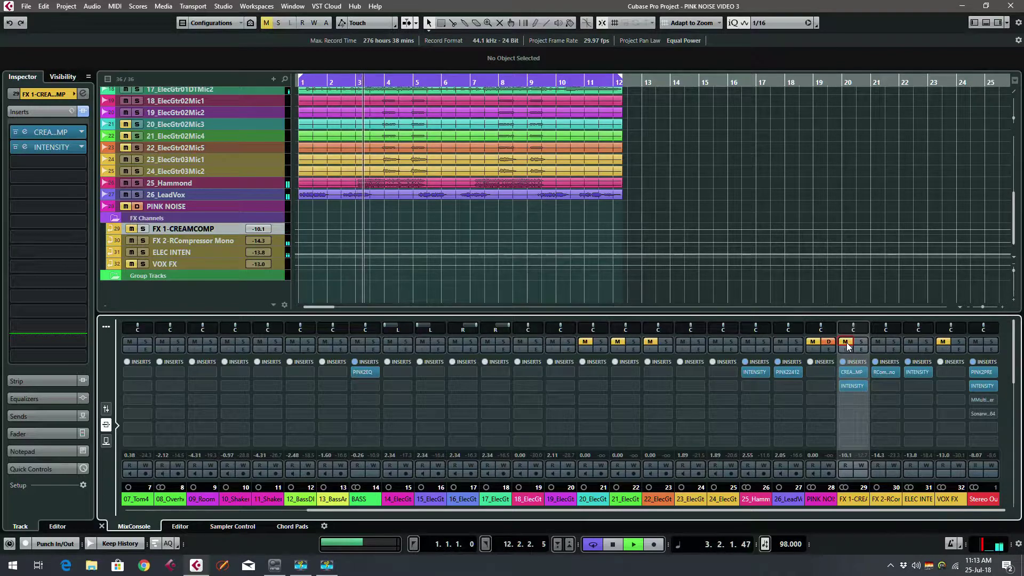
{"action": "left_click", "coordinate": [847, 344]}
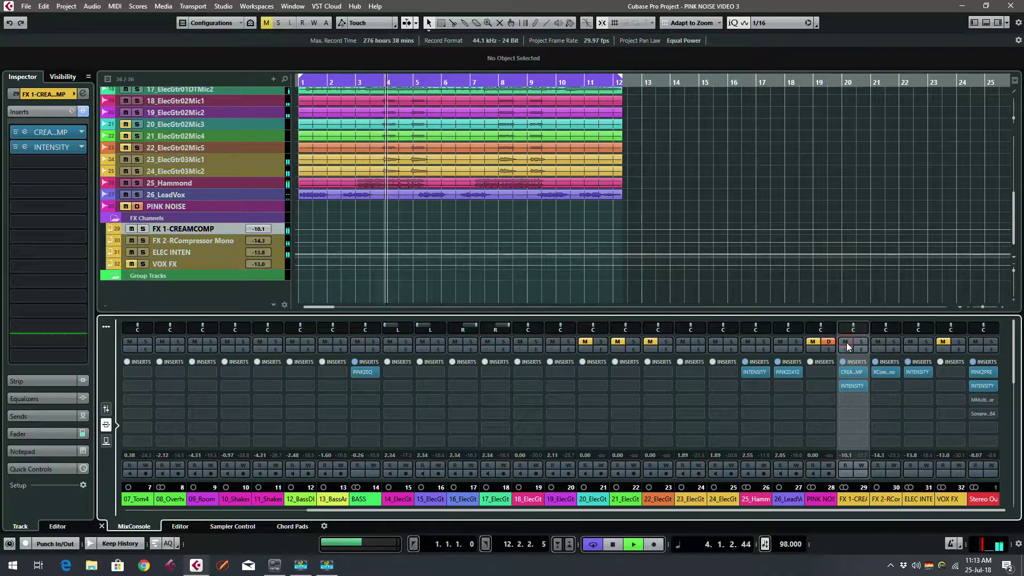
{"action": "left_click", "coordinate": [847, 344]}
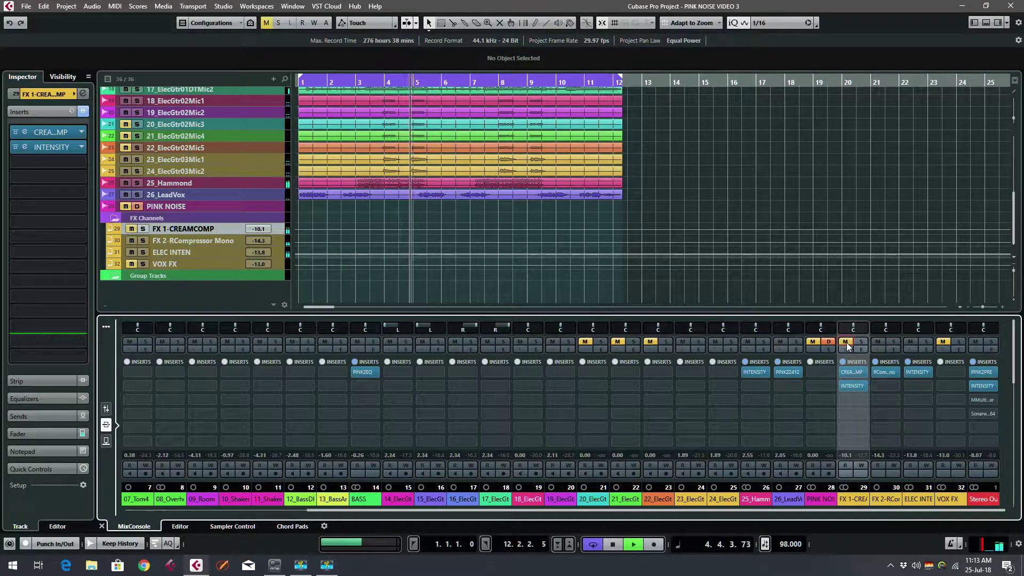
{"action": "left_click", "coordinate": [847, 344]}
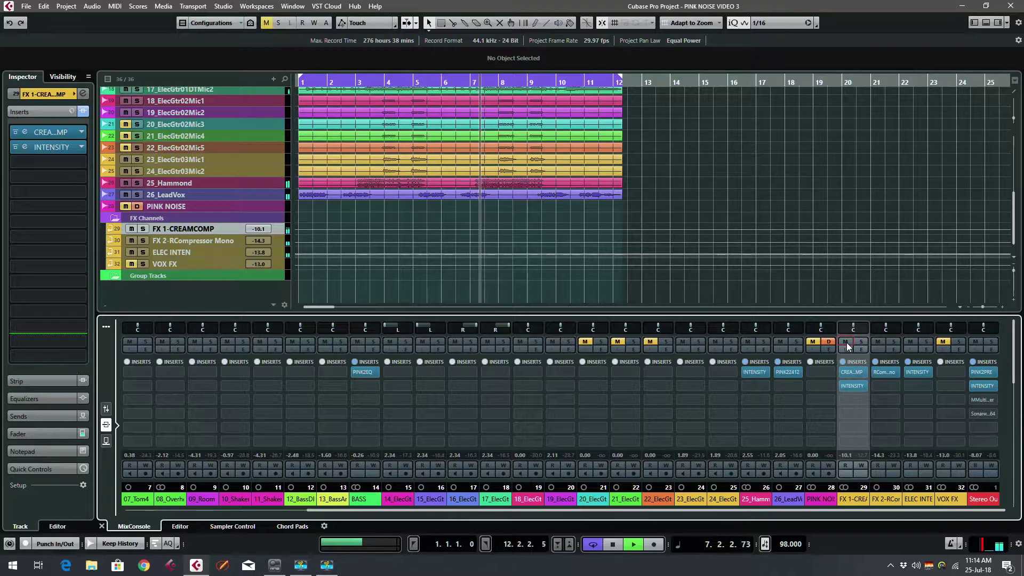
{"action": "left_click", "coordinate": [847, 344]}
{"action": "left_click", "coordinate": [847, 344]}
{"action": "key", "text": "space"}
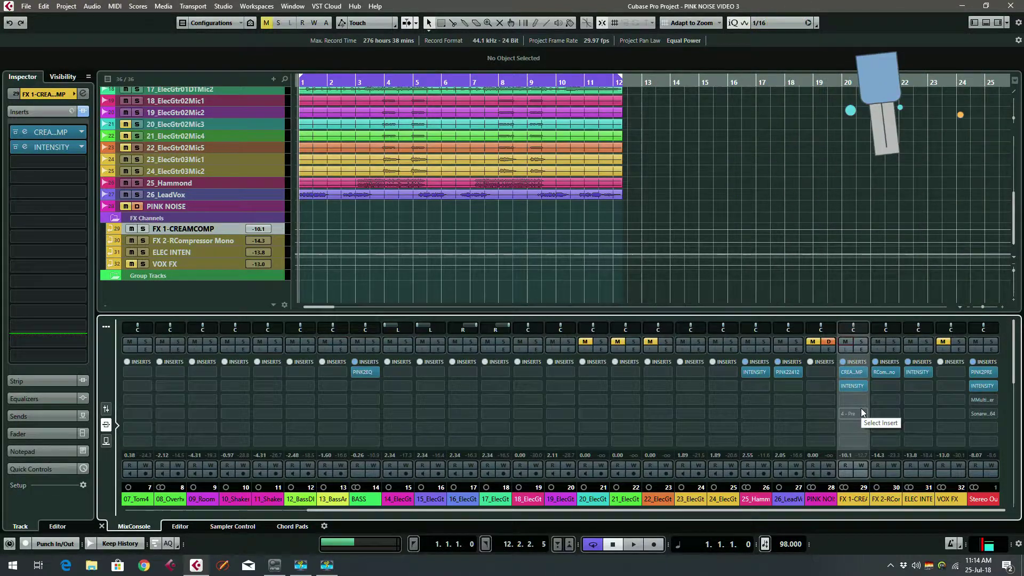
Show the mixer faders and lower the FX 1-CREAMCOMP level to -11.3 dB while the mix plays.
{"action": "left_click", "coordinate": [105, 410]}
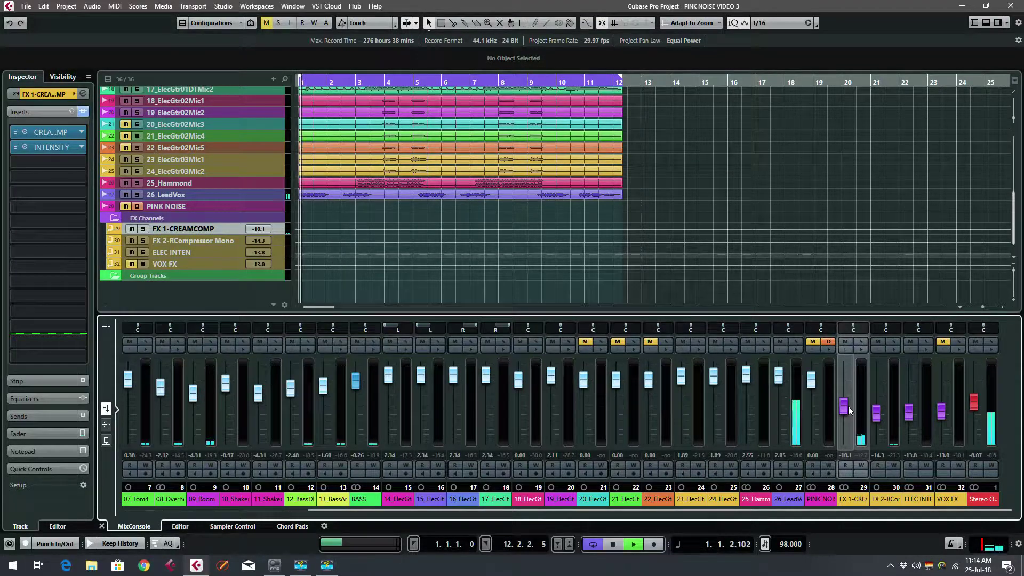
{"action": "left_click_drag", "start_coordinate": [848, 410], "coordinate": [844, 428]}
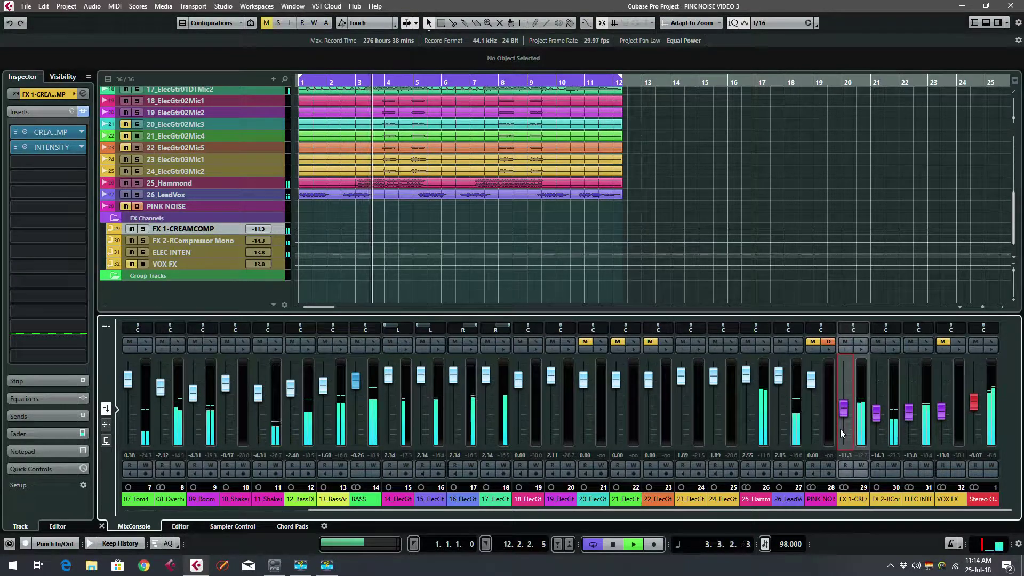
{"action": "key", "text": "space"}
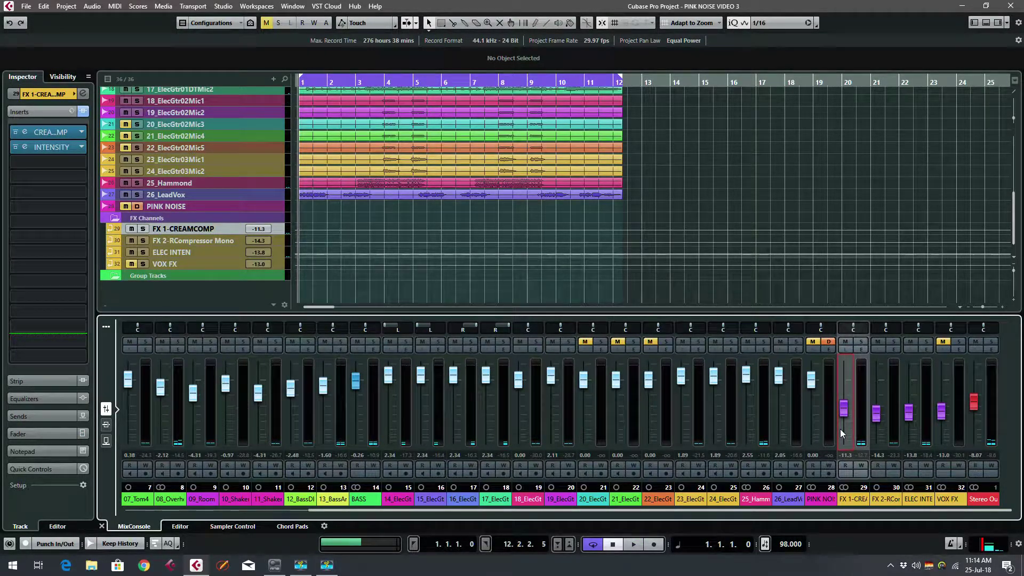
Open the CREAMCOMP insert on FX 1-CREAMCOMP and examine its gain reduction while the mix plays.
{"action": "left_click", "coordinate": [46, 133]}
{"action": "key", "text": "space"}
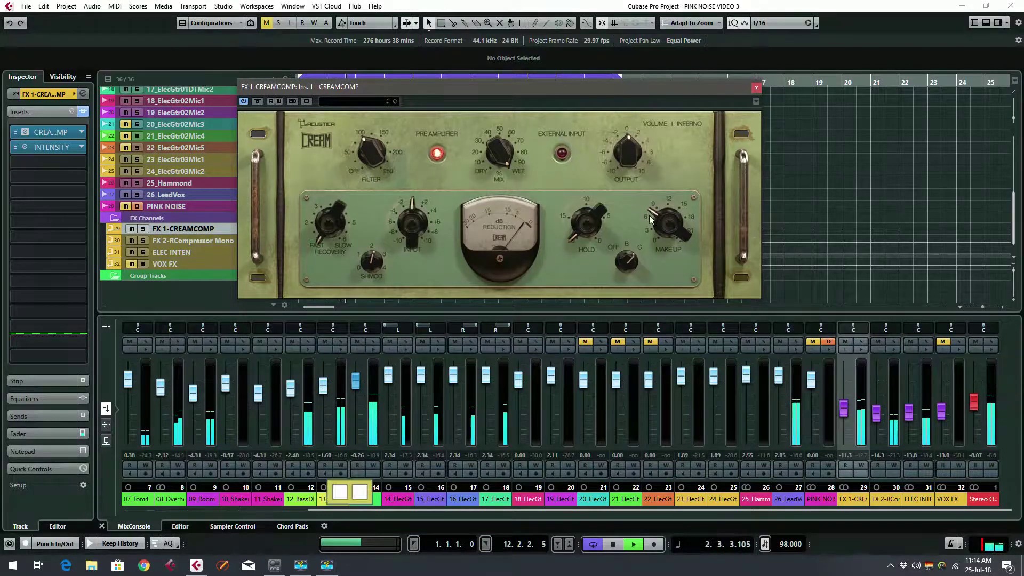
{"action": "key", "text": "space"}
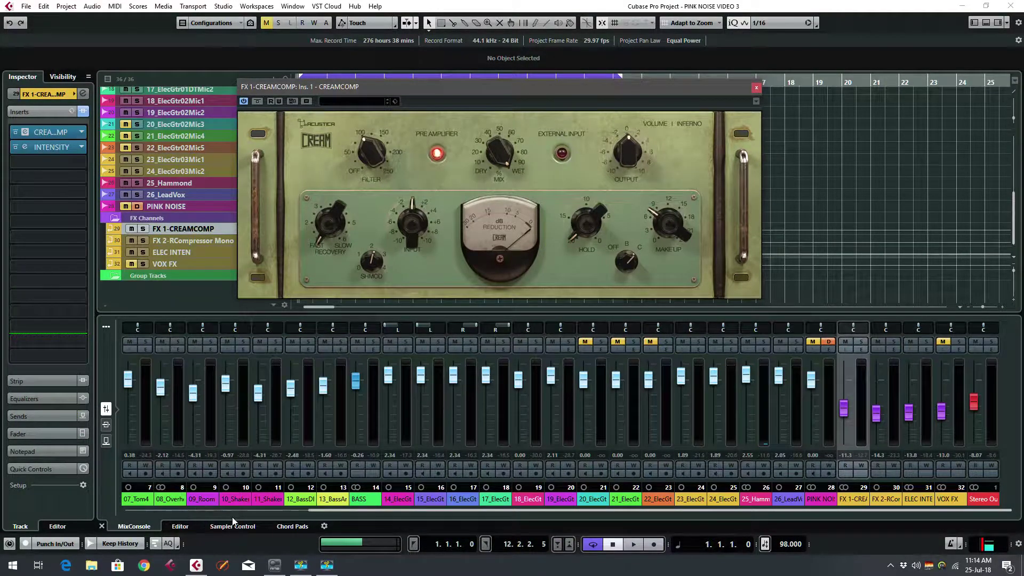
Select the drum channels 02_KickSub through 09_Room in the mixer as the compression bus's sources and close the CREAMCOMP plugin window.
{"action": "left_click", "coordinate": [219, 510]}
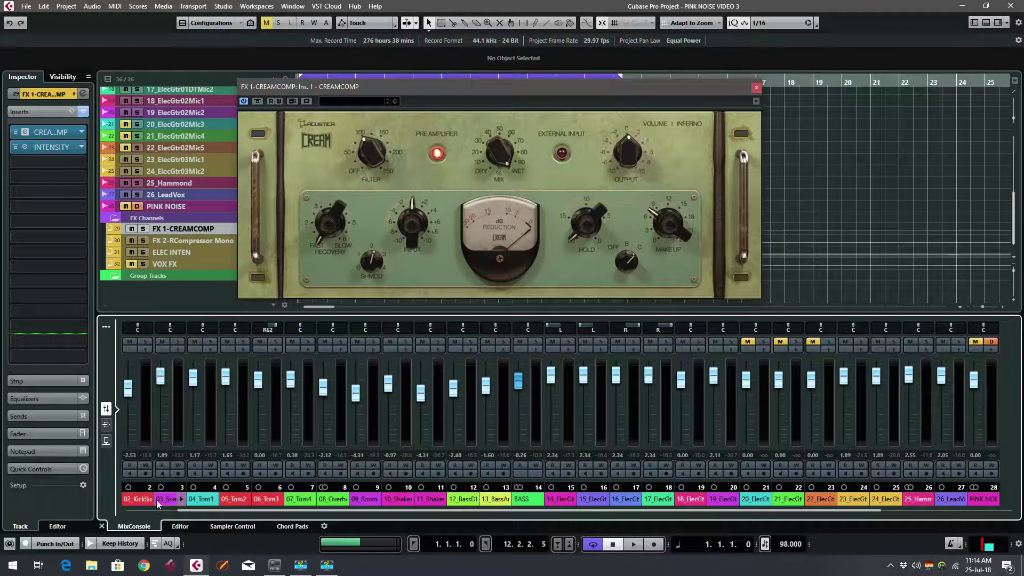
{"action": "left_click", "coordinate": [139, 500]}
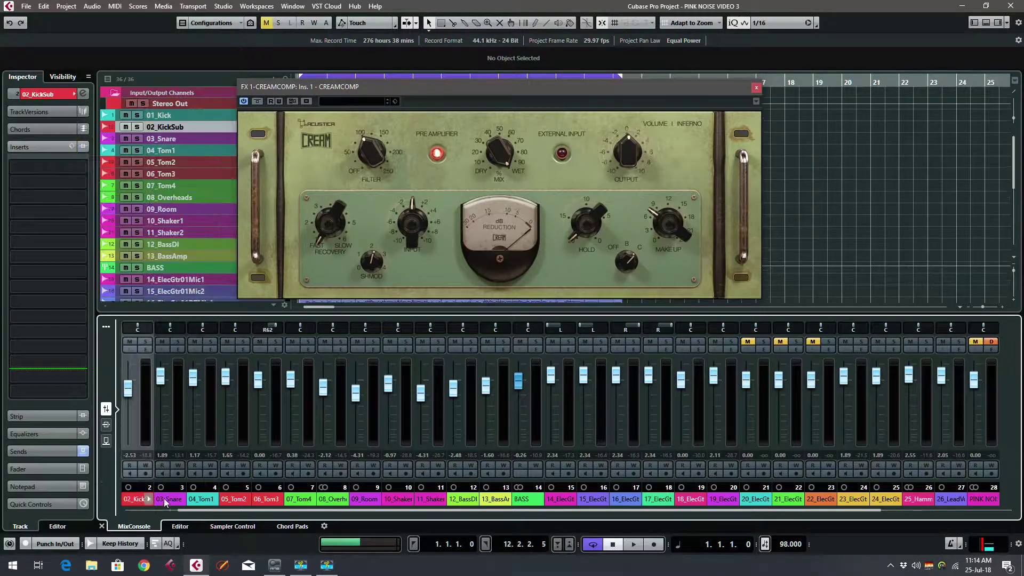
{"action": "left_click", "coordinate": [362, 500], "text": "shift"}
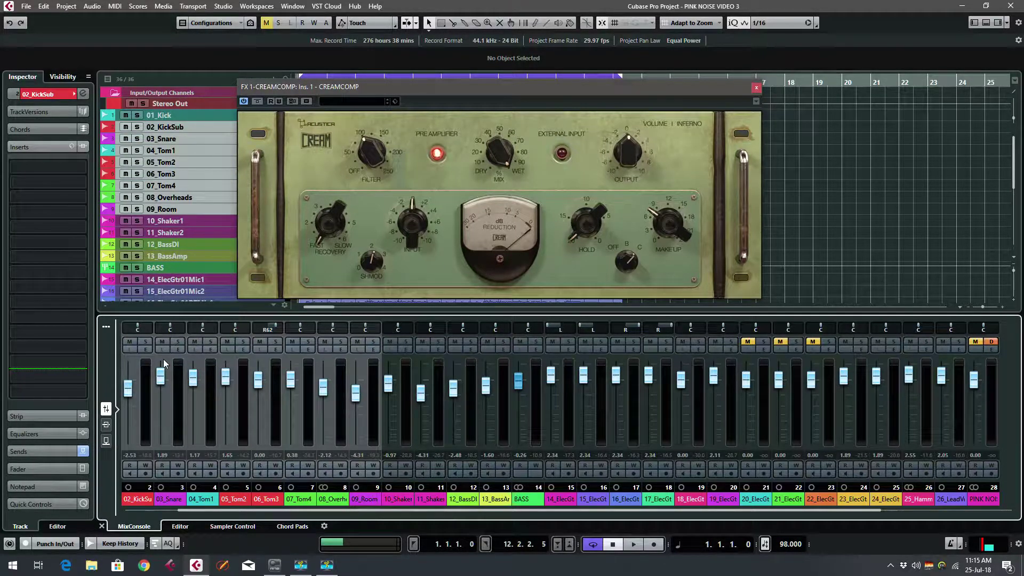
{"action": "left_click", "coordinate": [107, 408]}
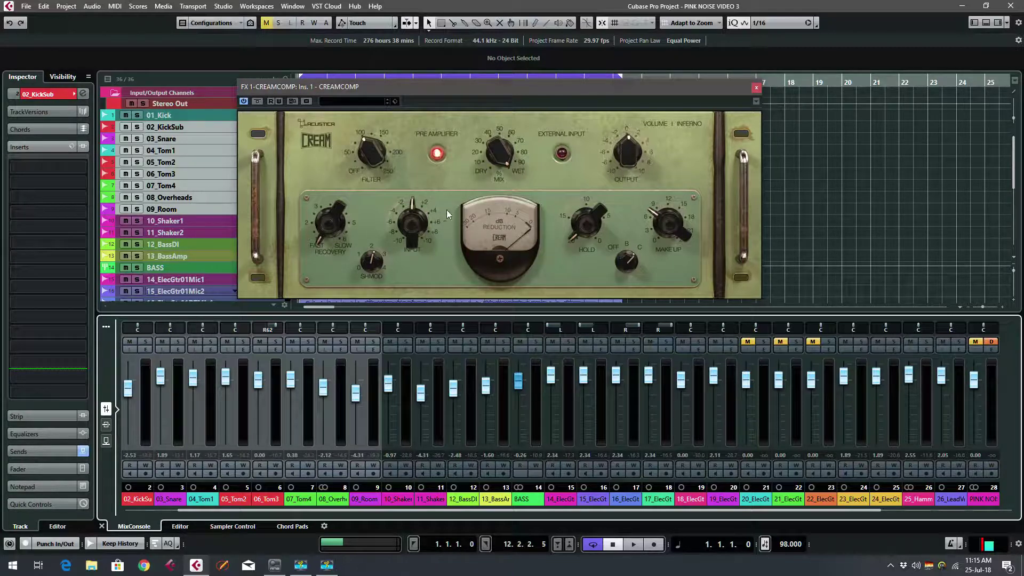
{"action": "left_click", "coordinate": [756, 88]}
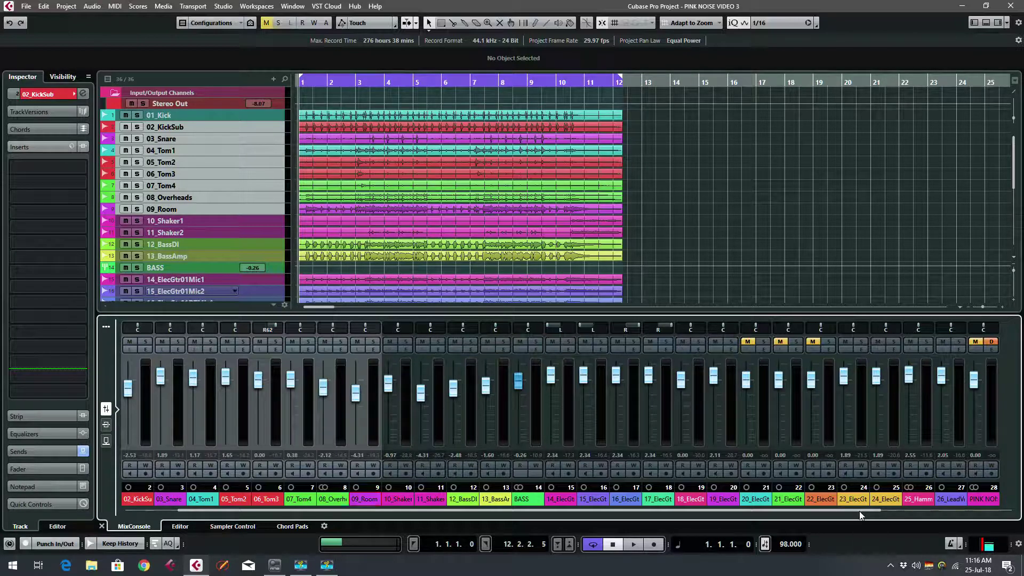
Open the INTENSITY insert on ELEC INTEN, audition the bus during playback with its mute control, and close the plugin window.
{"action": "scroll", "coordinate": [862, 511], "scroll_direction": "right", "scroll_amount": 5}
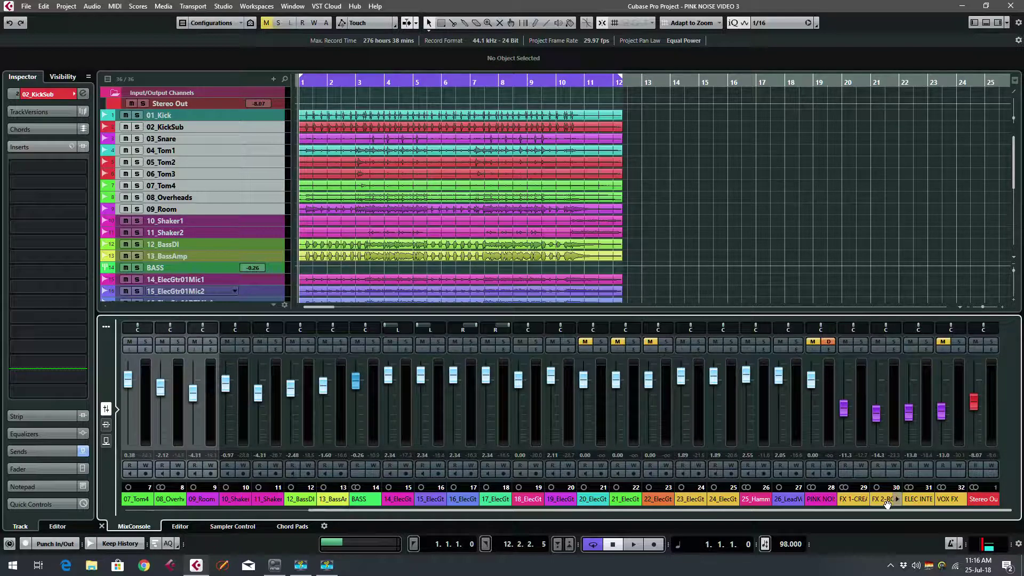
{"action": "left_click", "coordinate": [919, 500]}
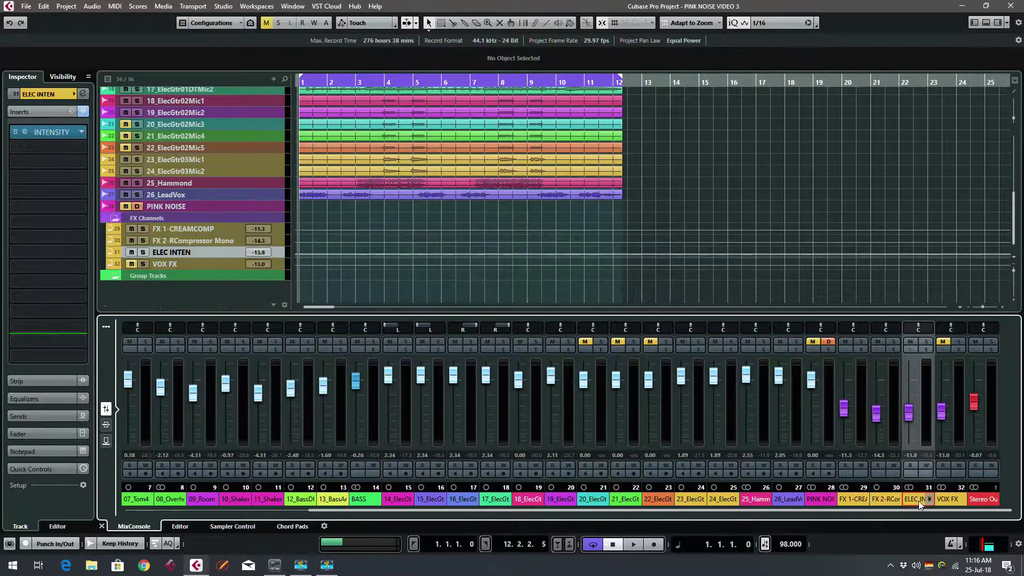
{"action": "left_click", "coordinate": [52, 133]}
{"action": "key", "text": "space"}
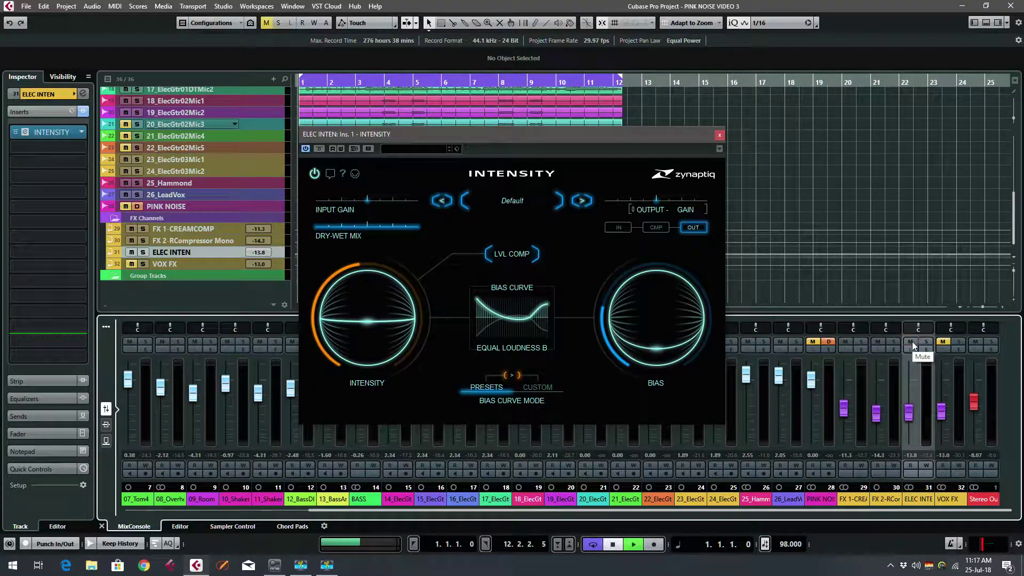
{"action": "left_click", "coordinate": [911, 342]}
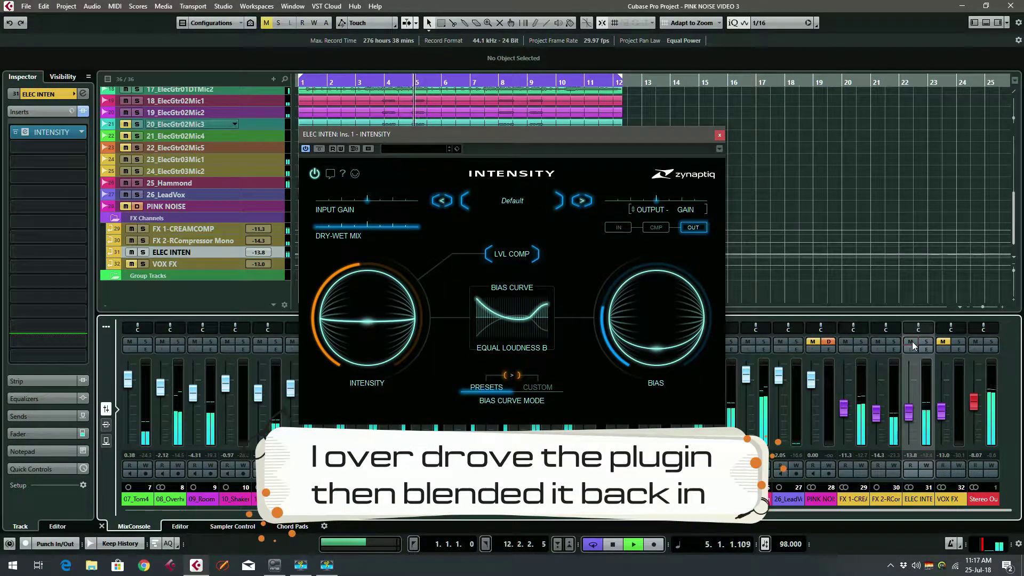
{"action": "key", "text": "space"}
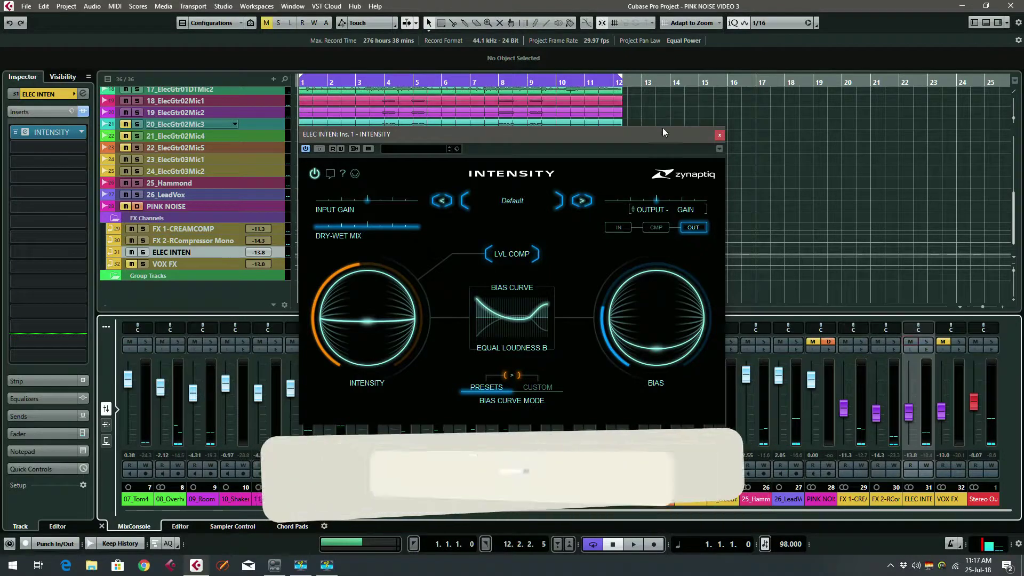
{"action": "left_click", "coordinate": [719, 134]}
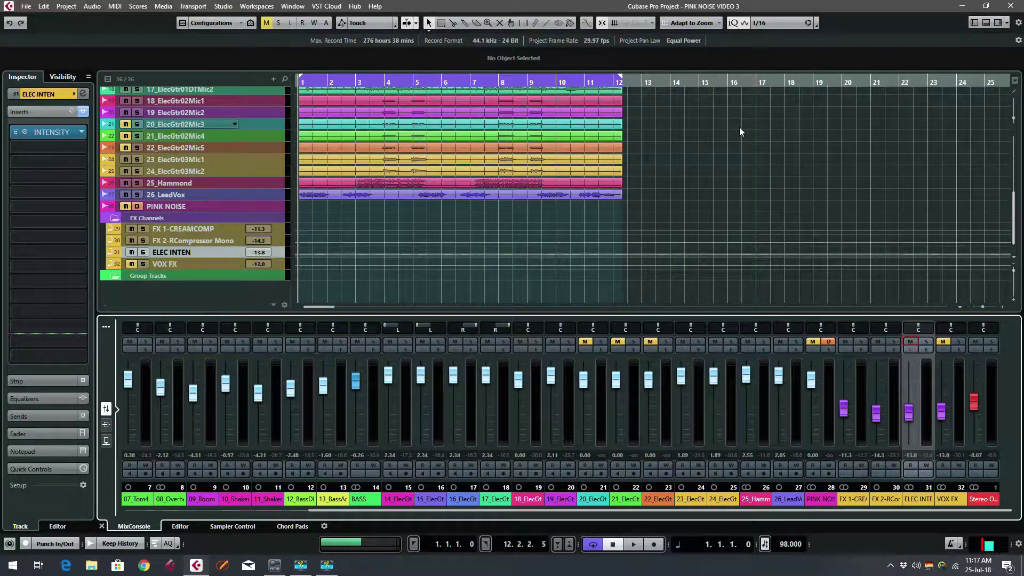